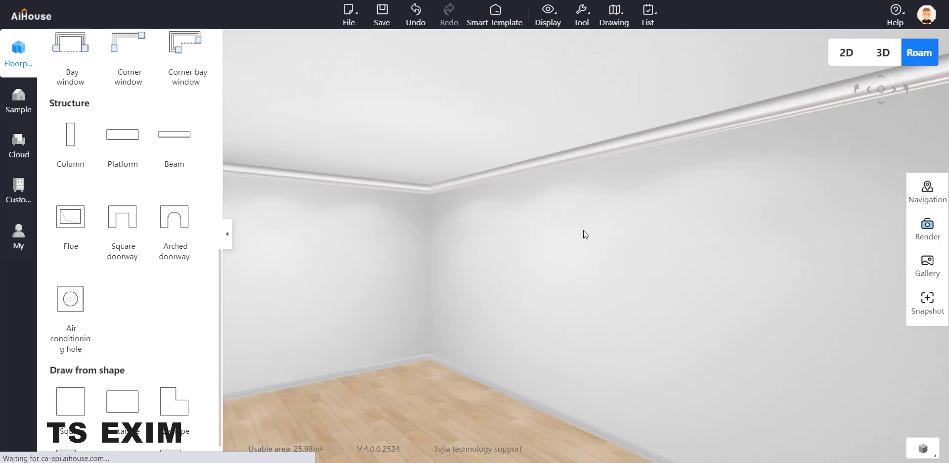
mouse_move(428, 345)
right_down()
mouse_move(455, 310)
mouse_move(452, 256)
mouse_move(436, 340)
right_up()
click(436, 339)
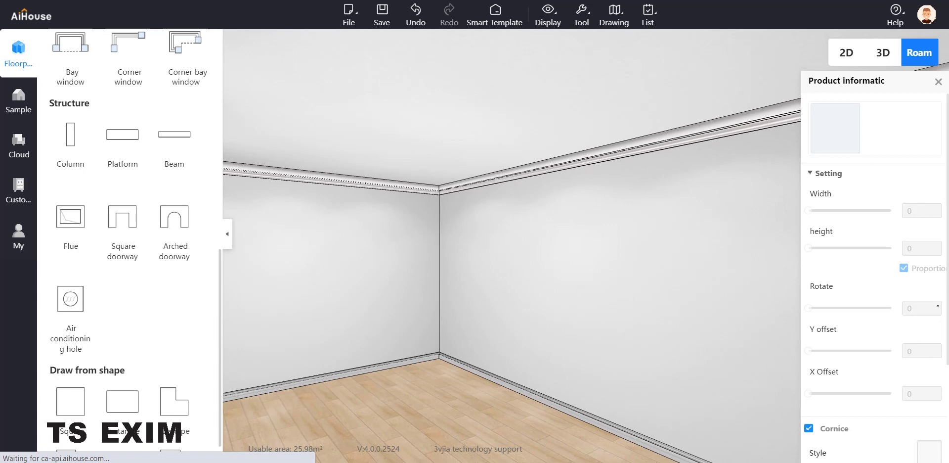
click(938, 81)
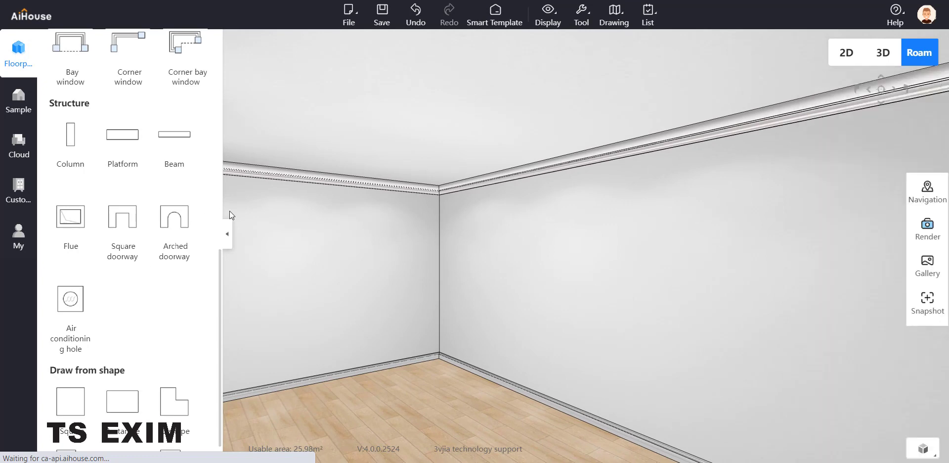
Step: Start a custom System Cabinet design and show the Parts category of the design library
scroll(219, 287, down, 1)
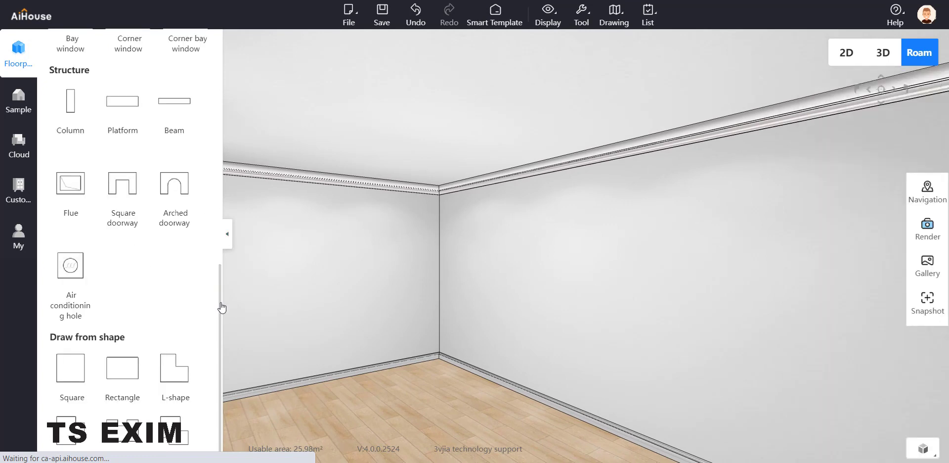
click(22, 200)
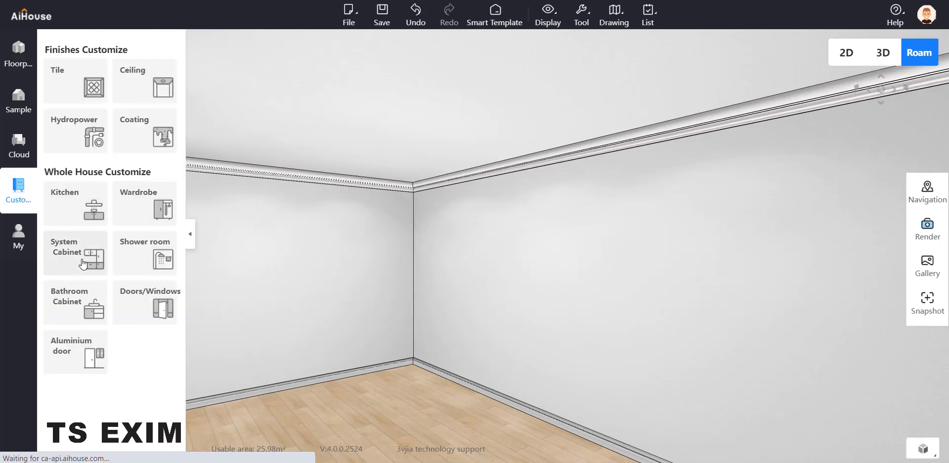
click(82, 262)
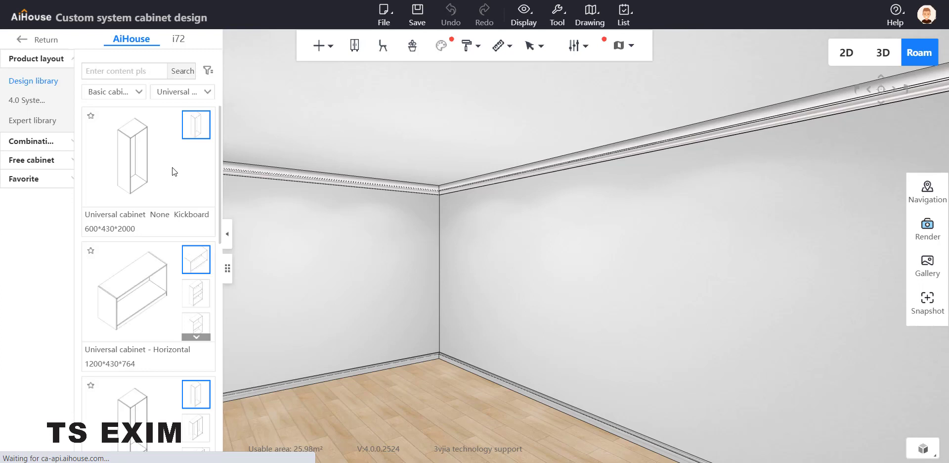
click(133, 92)
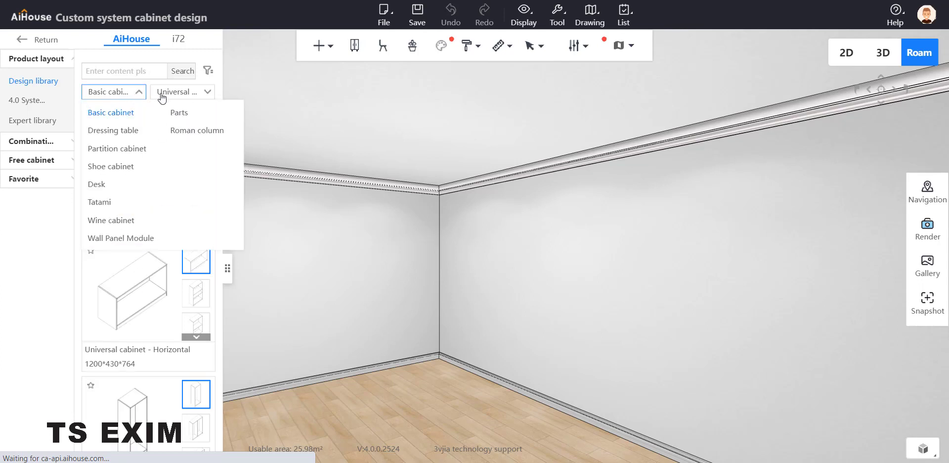
click(176, 113)
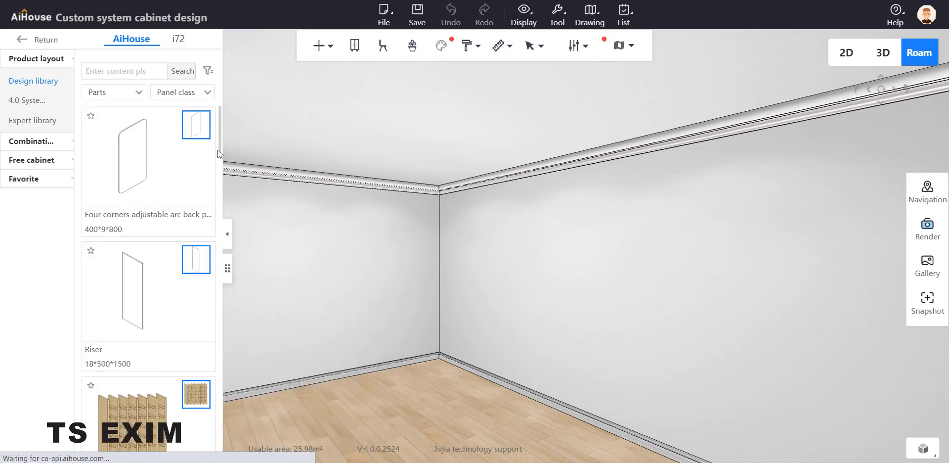
Step: Place a Super Board from the Panel class parts on the room floor
drag(220, 153, 221, 232)
click(128, 168)
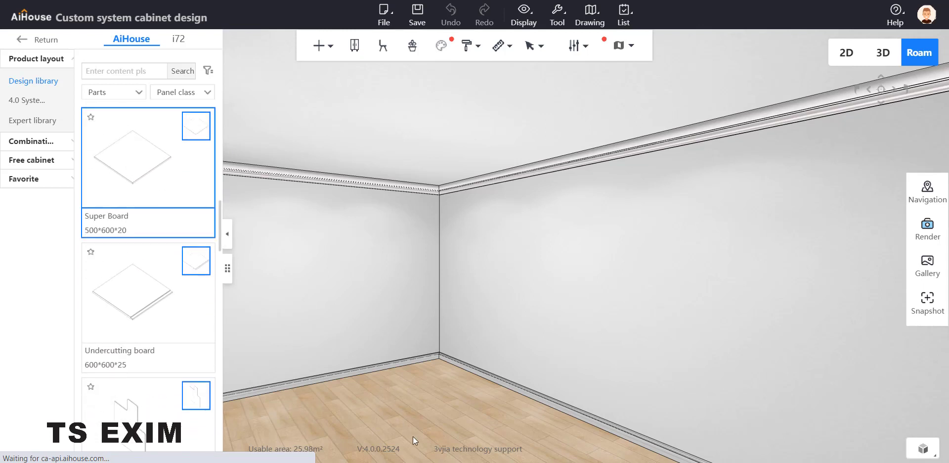
click(364, 418)
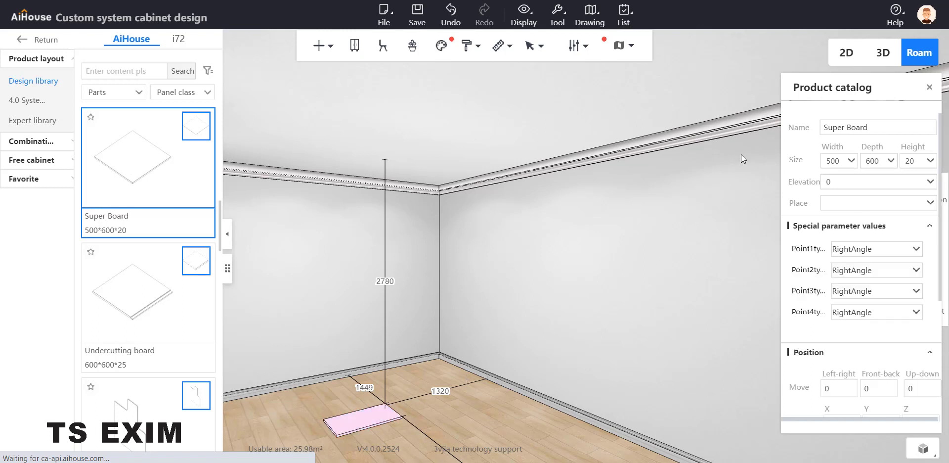
Step: Set the Super Board's width to 3000 and its depth to 3000
click(846, 159)
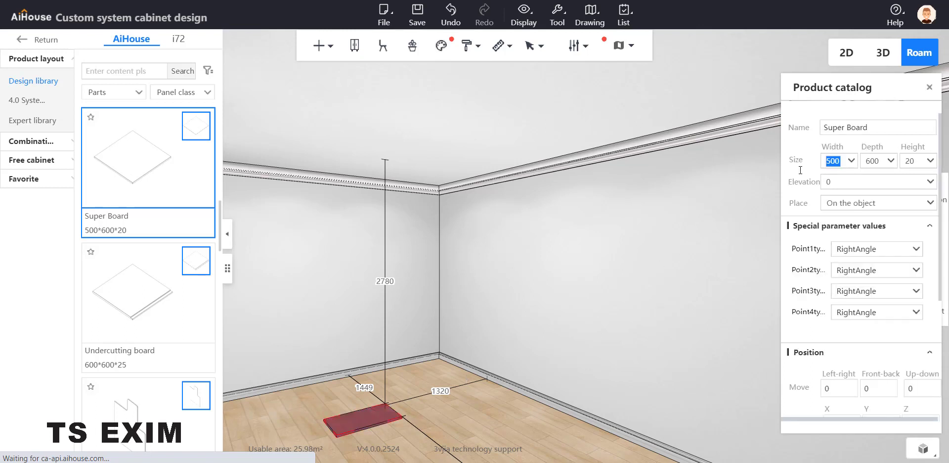
text(3000)
key(Return)
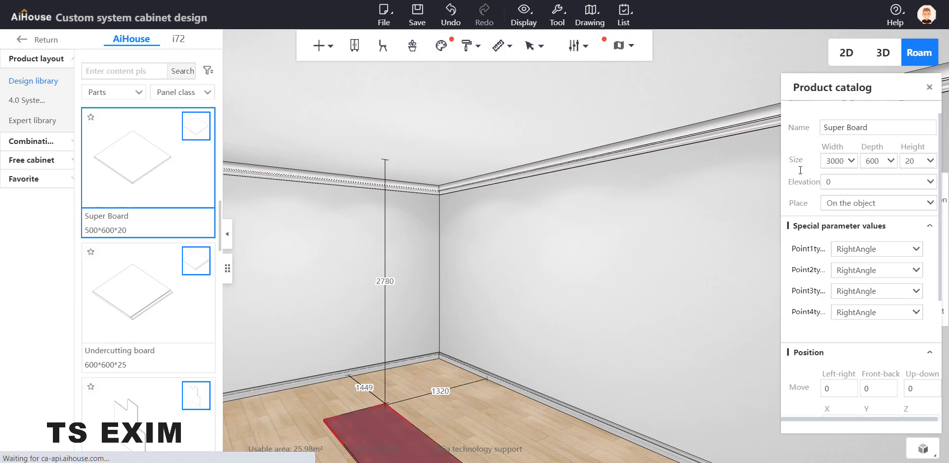
click(881, 165)
key(BackSpace)
text(3000)
key(Return)
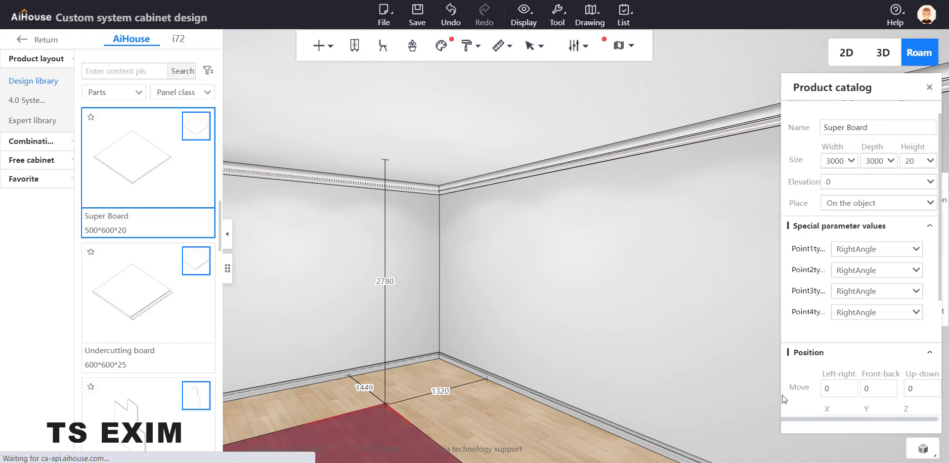
Step: Move the Super Board flush against the long wall by setting its distance to that wall to 0
drag(782, 390, 696, 377)
scroll(588, 381, down, 6)
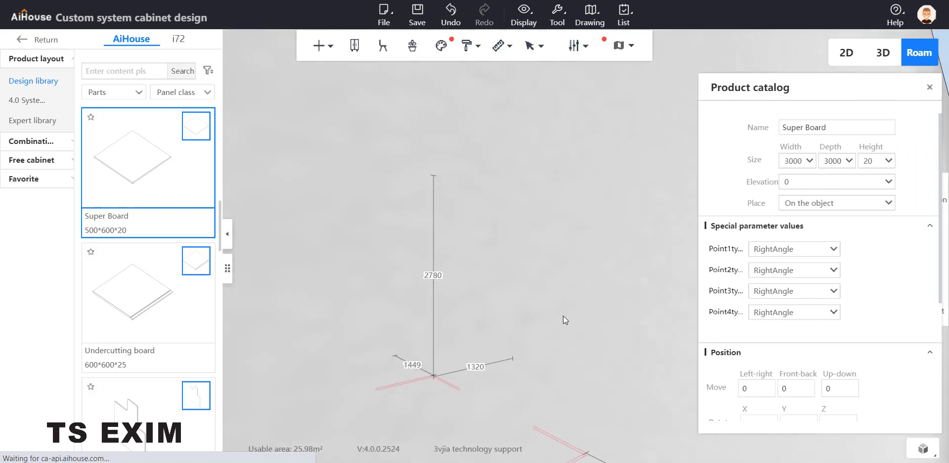
click(571, 340)
scroll(572, 338, down, 4)
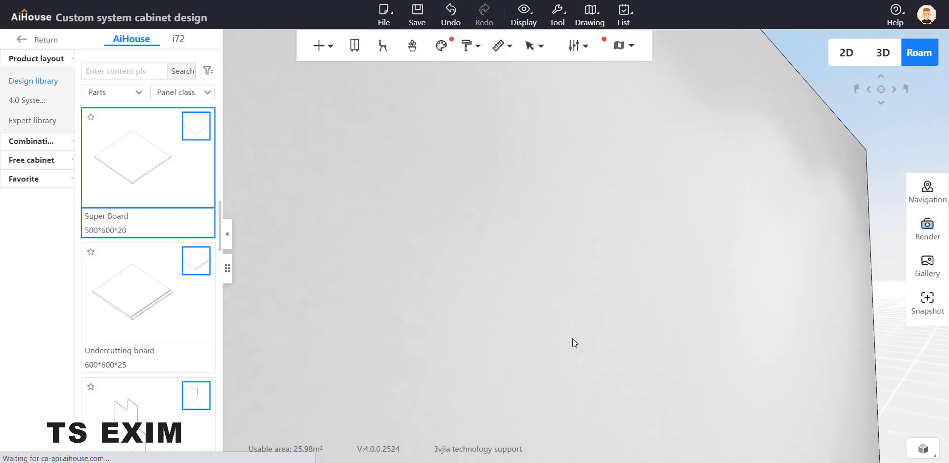
drag(582, 369, 575, 440)
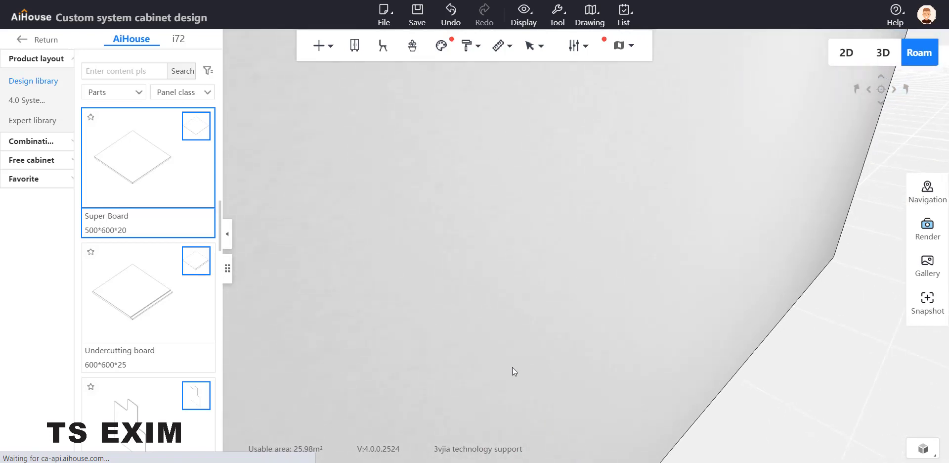
drag(513, 367, 568, 414)
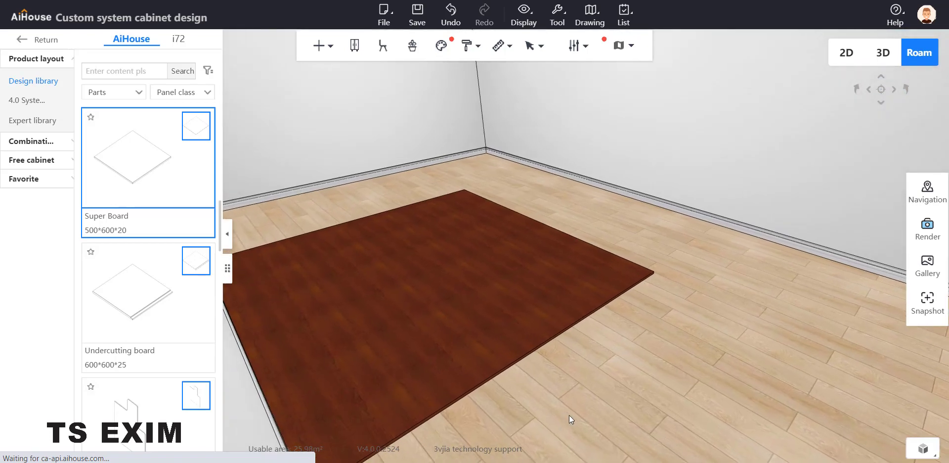
click(504, 300)
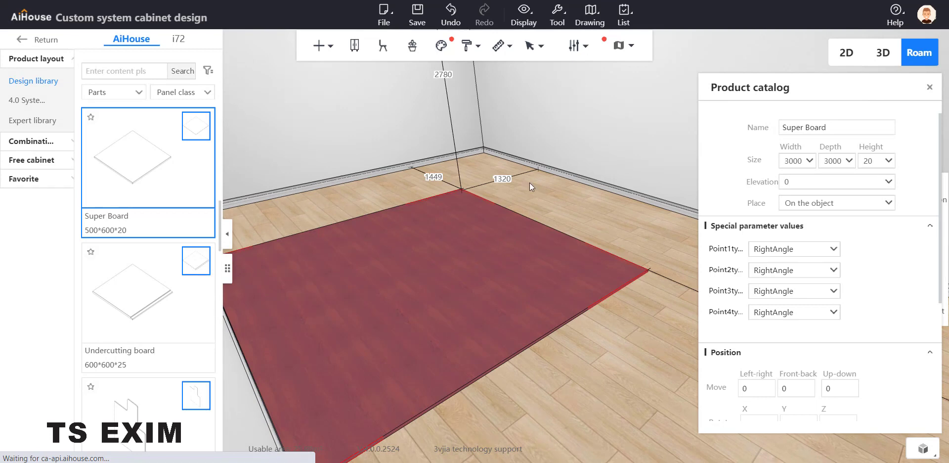
click(513, 178)
text(0)
key(Return)
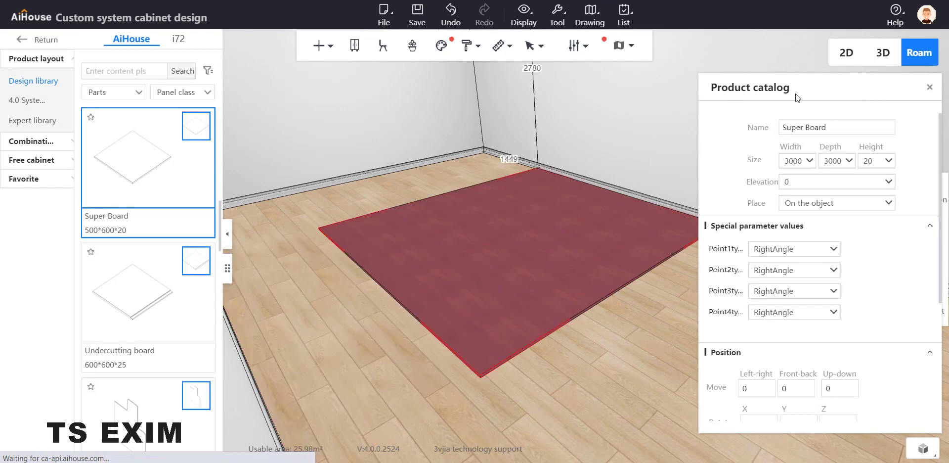
click(929, 87)
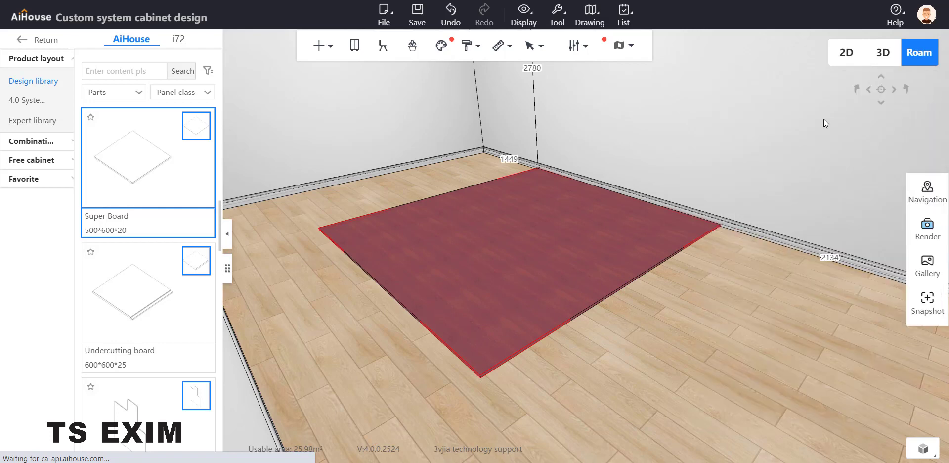
Step: Open the Super Board for panel point editing in board selection mode and delete its existing square outline
key(b)
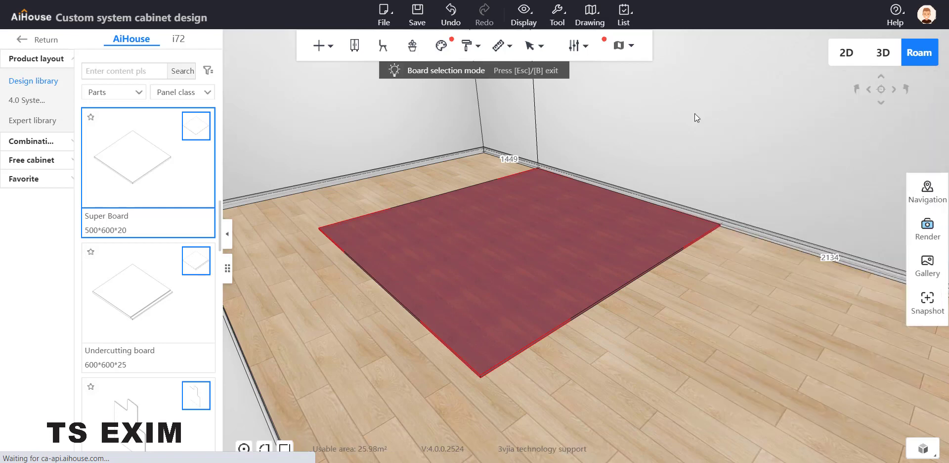
click(574, 222)
right_click(574, 221)
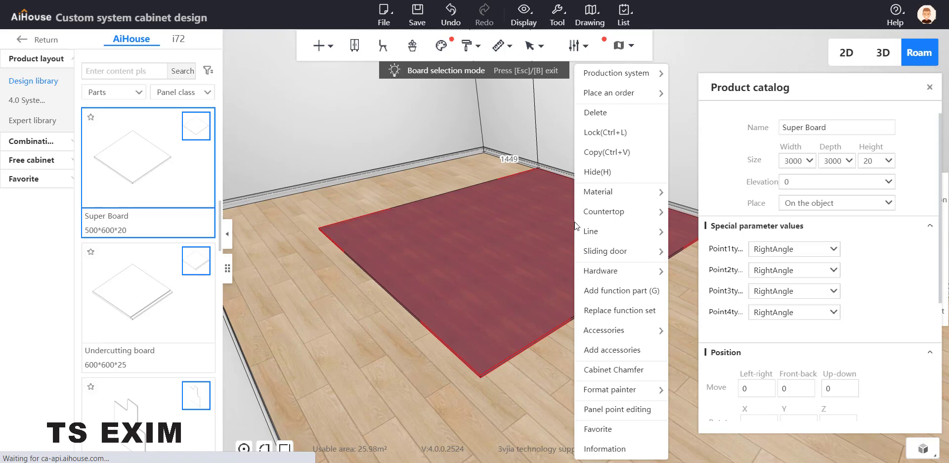
mouse_move(611, 393)
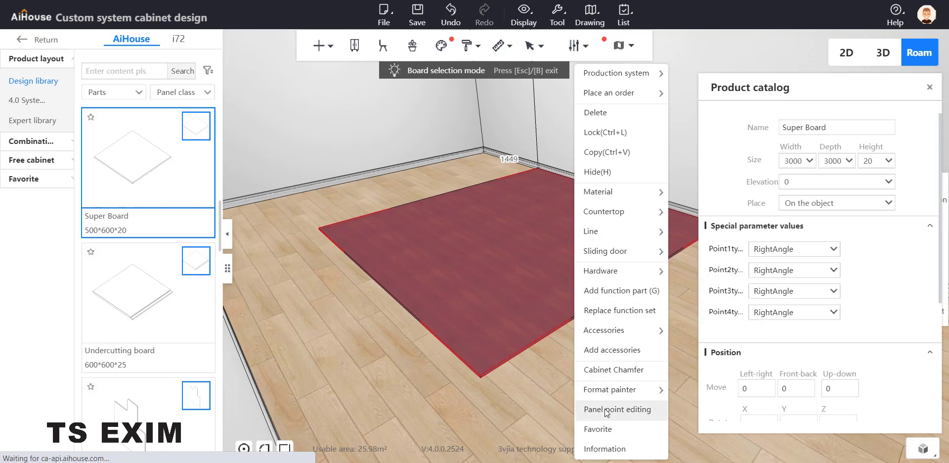
click(606, 410)
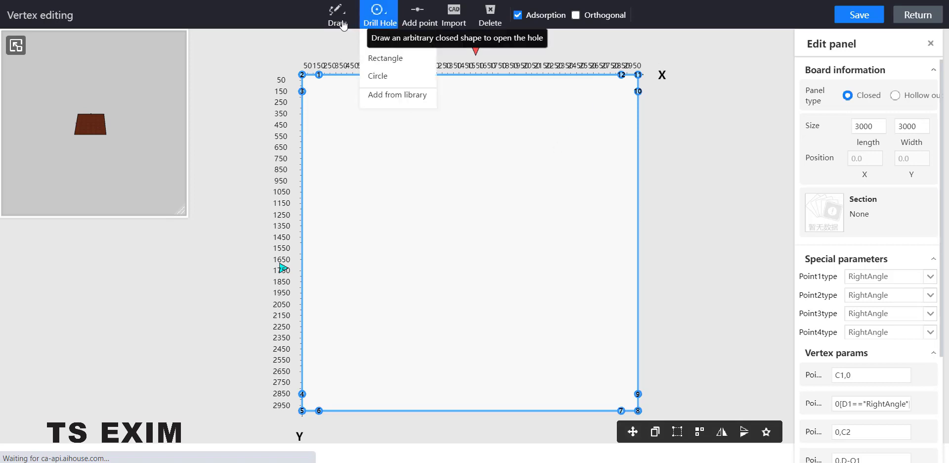
click(369, 141)
key(Delete)
Step: Draw a closed parallelogram outline with vertical sides about 1200 long and 1700 apart, stepping down 1200, and save it back to the scene
mouse_move(350, 20)
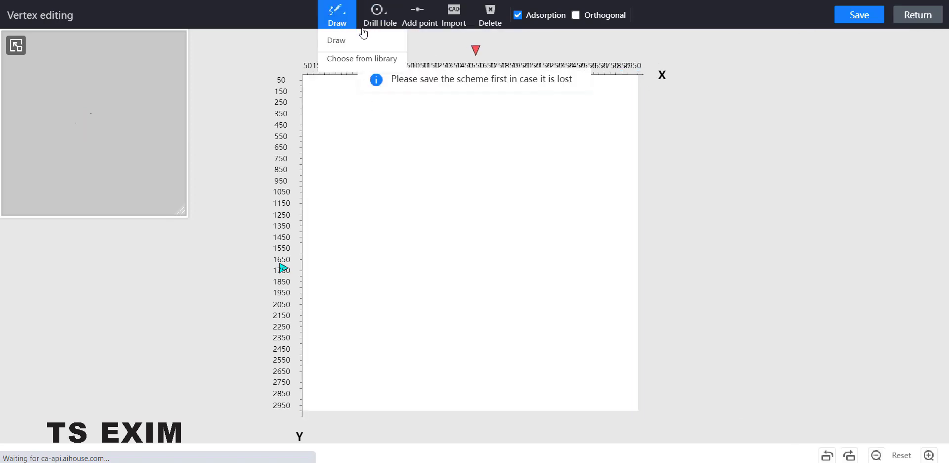
click(335, 45)
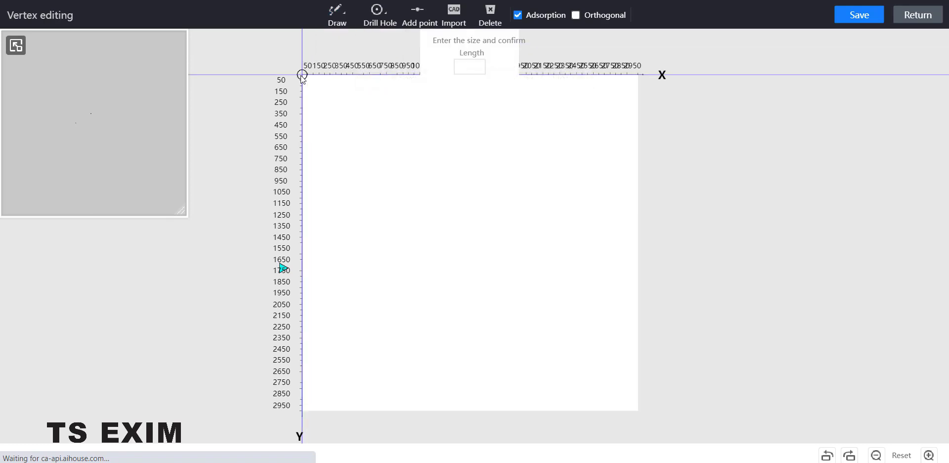
click(302, 209)
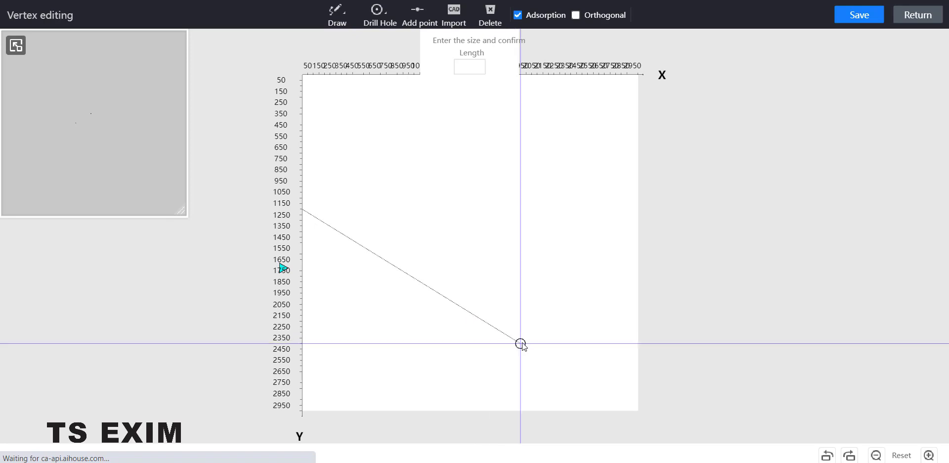
click(492, 343)
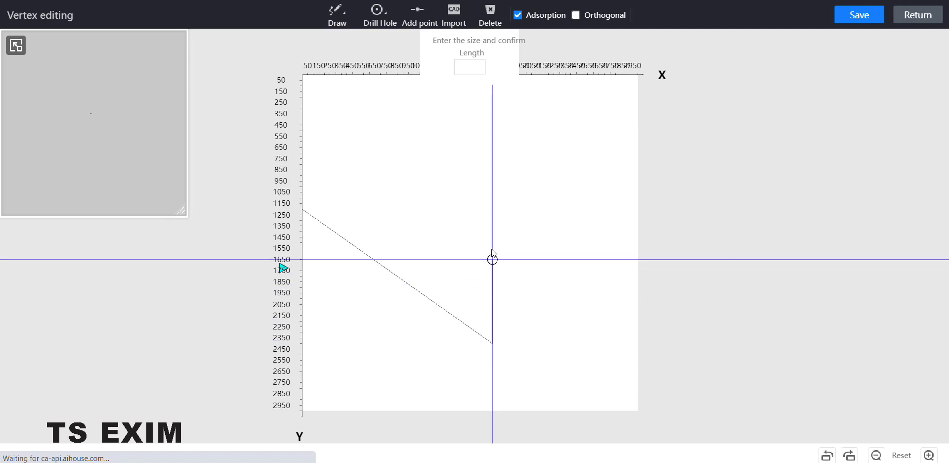
click(493, 209)
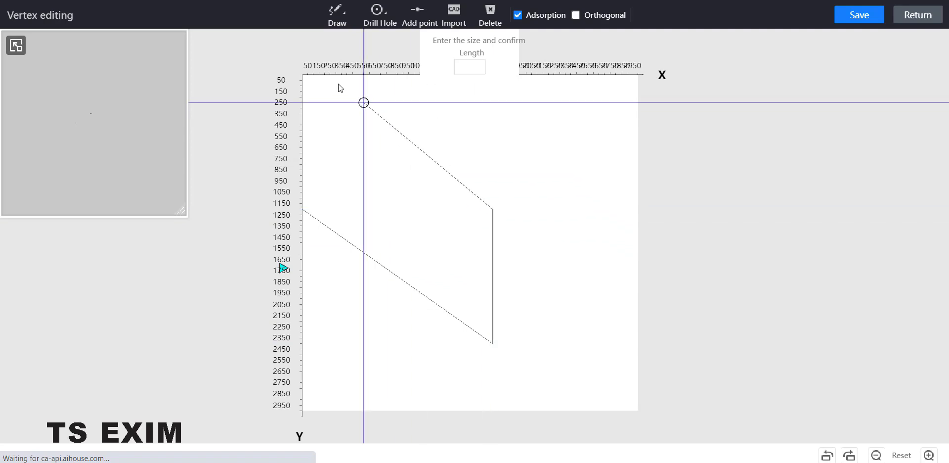
click(303, 75)
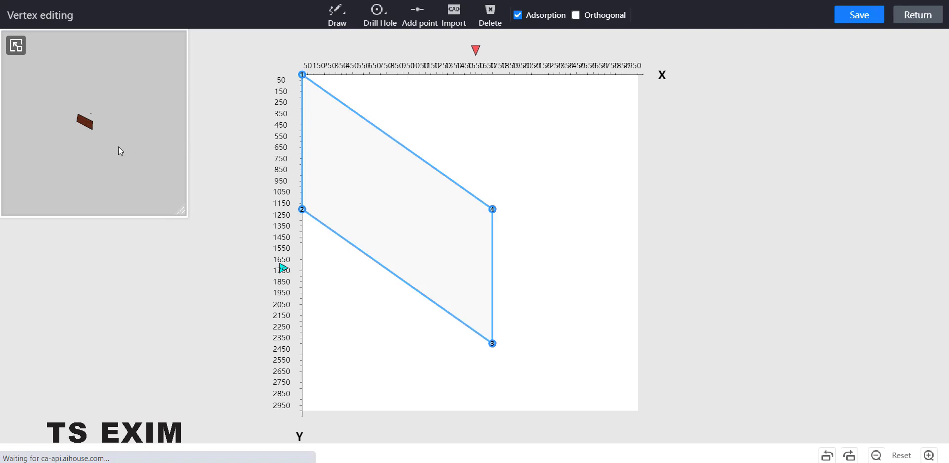
click(866, 21)
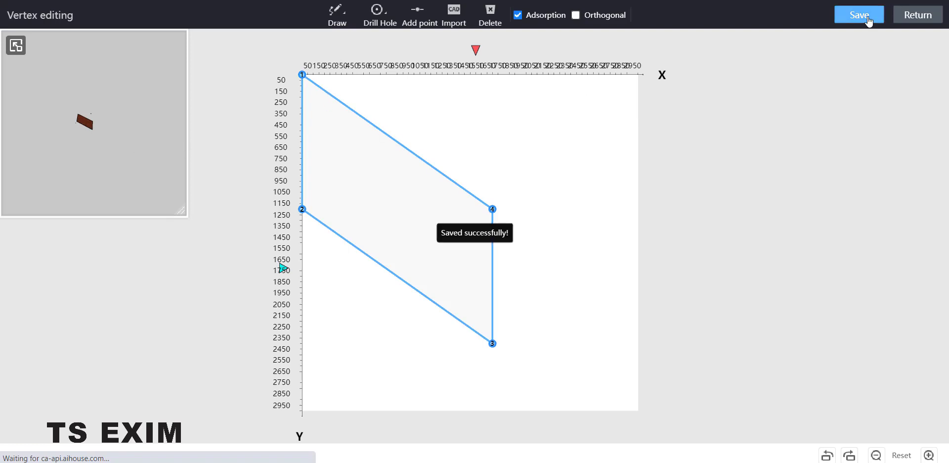
click(923, 21)
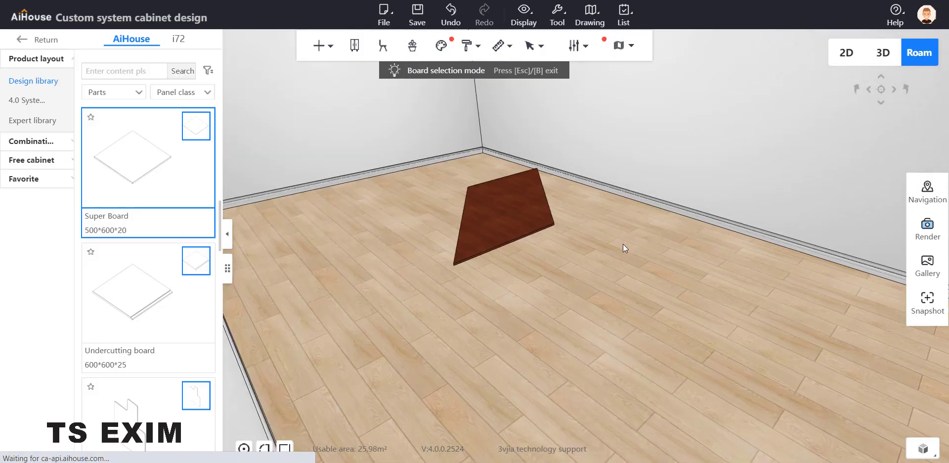
Step: Rotate the reshaped Super Board 90° about the X axis
click(508, 245)
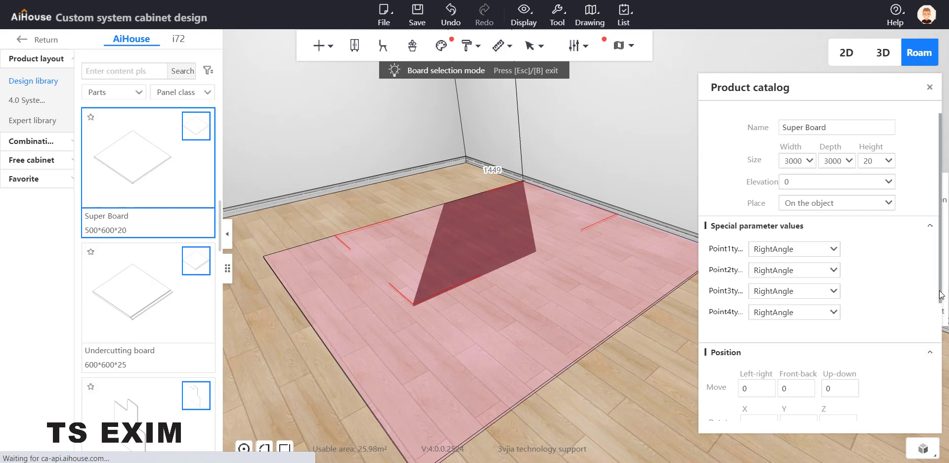
scroll(815, 297, down, 2)
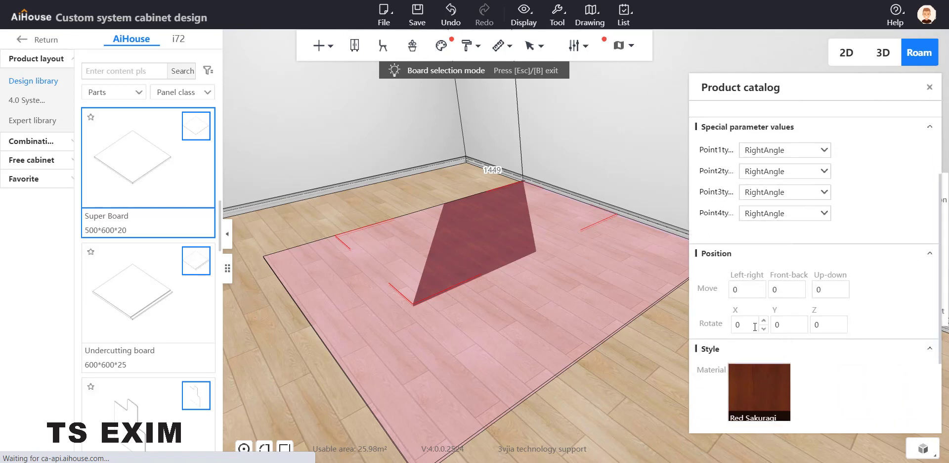
click(739, 326)
double_click(737, 326)
key(BackSpace)
text(90)
key(Return)
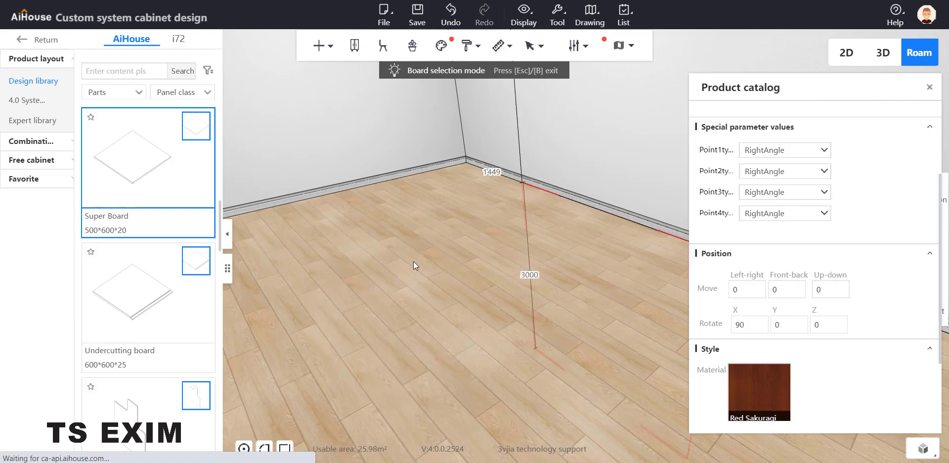
drag(566, 234, 633, 31)
drag(566, 158, 630, 8)
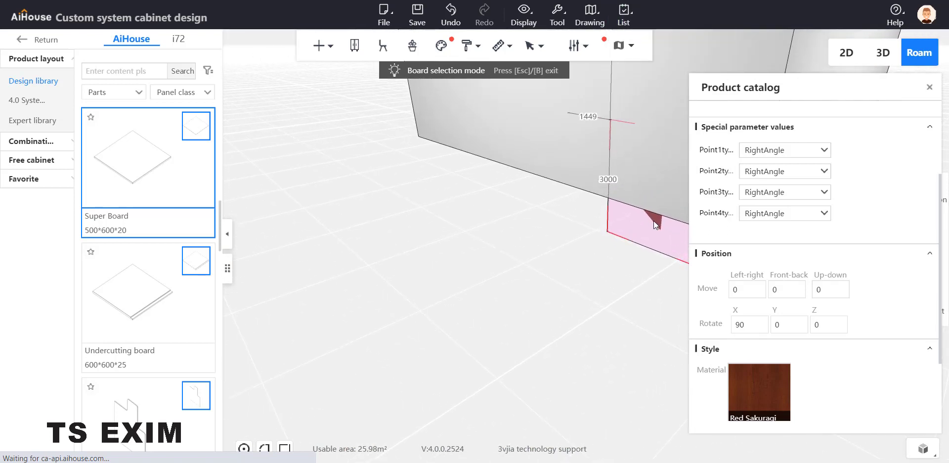
Step: Move the rotated Super Board up by 2000
double_click(828, 289)
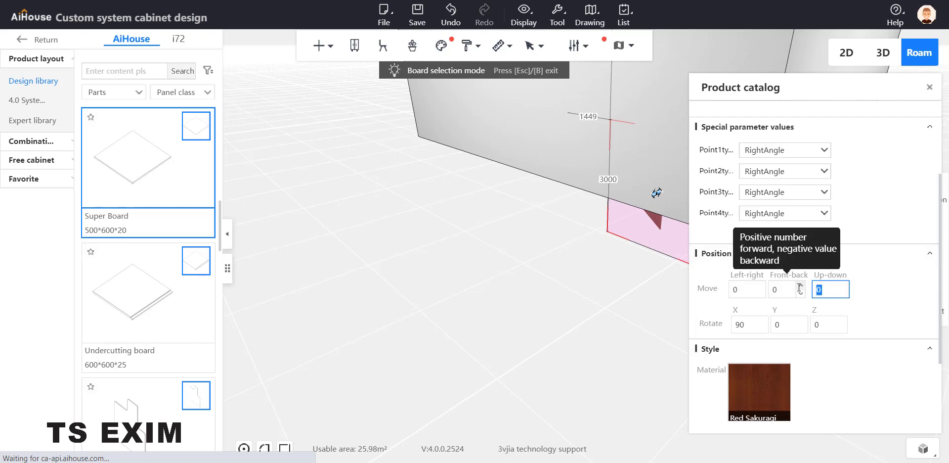
text(2000)
key(Return)
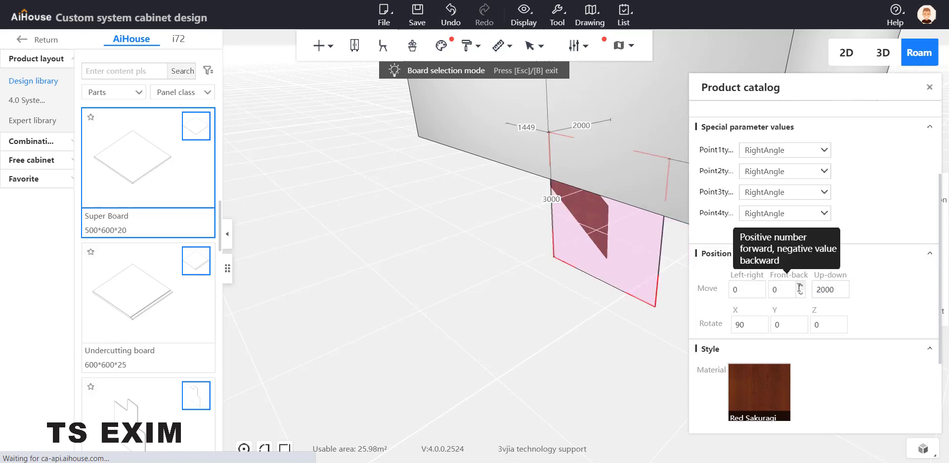
Step: Raise the Super Board further with three-axis movement and dismiss the Windows Update notification
click(604, 237)
mouse_move(607, 153)
mouse_down()
mouse_move(608, 60)
mouse_move(605, 102)
mouse_up()
click(616, 44)
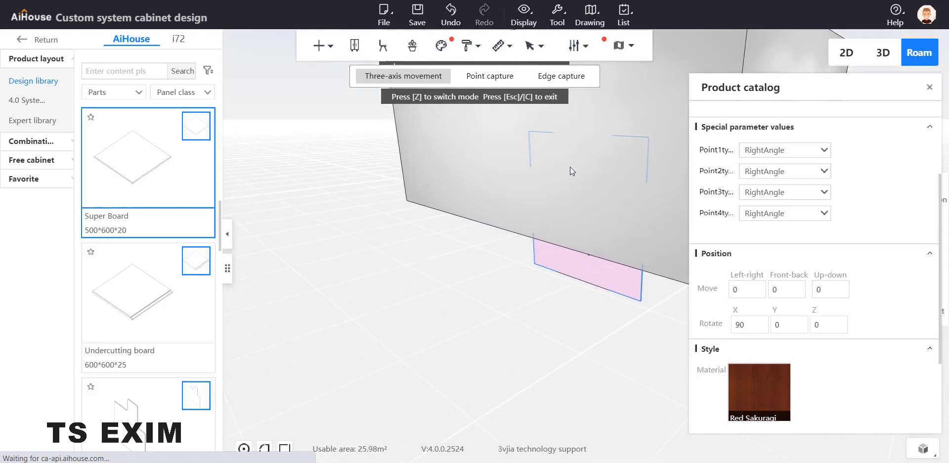
mouse_move(562, 236)
mouse_down()
mouse_move(514, 419)
mouse_move(502, 343)
mouse_up()
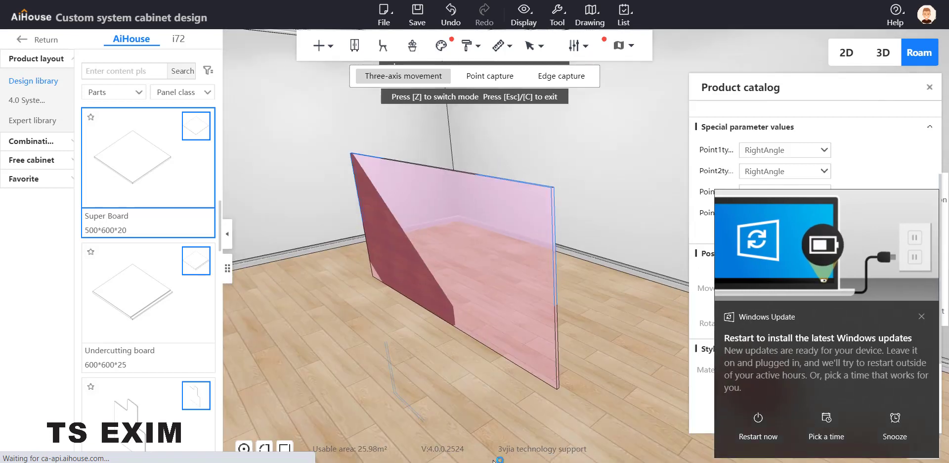
click(921, 316)
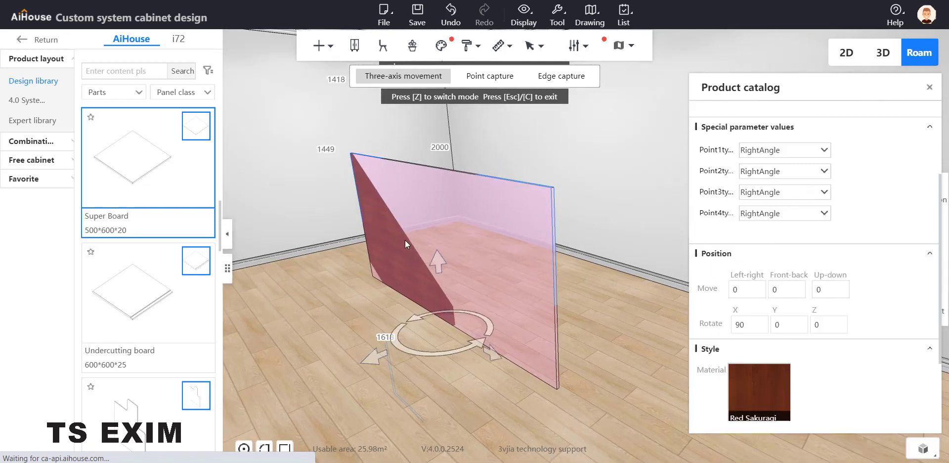
Step: Lift the Super Board along the vertical axis until its lowest point is about 610 above the floor
key(z)
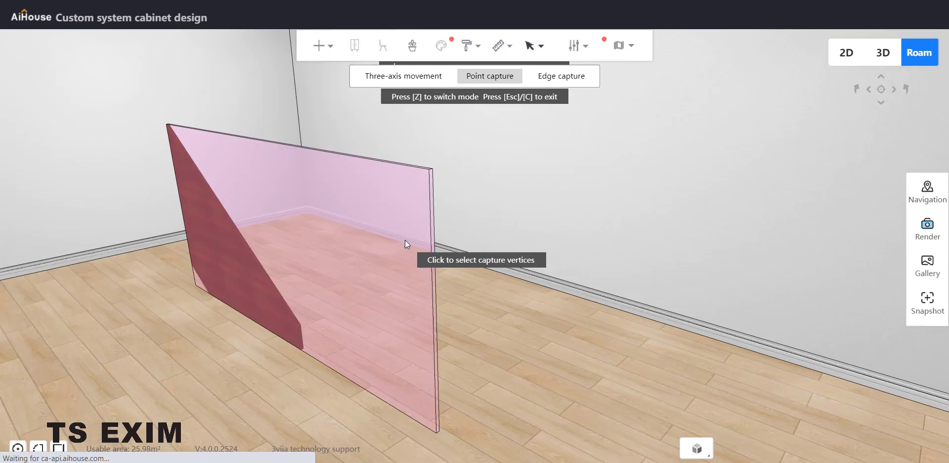
click(242, 244)
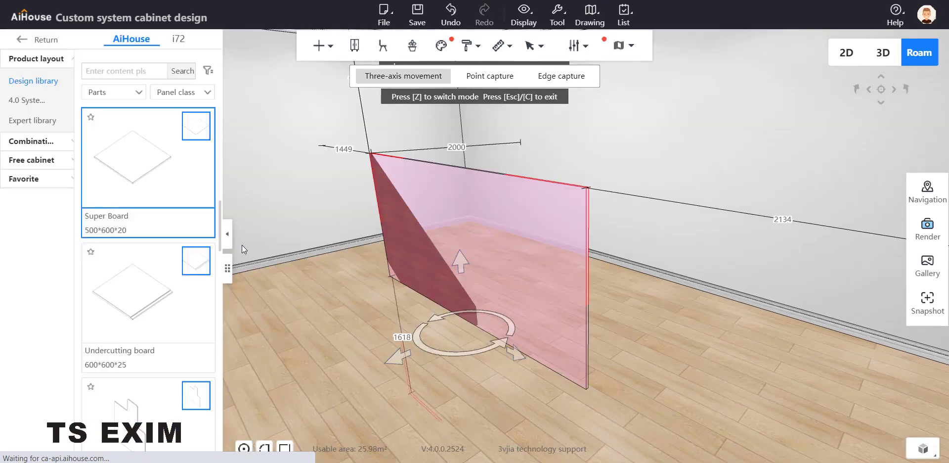
drag(461, 240, 446, 143)
right_drag(607, 230, 669, 281)
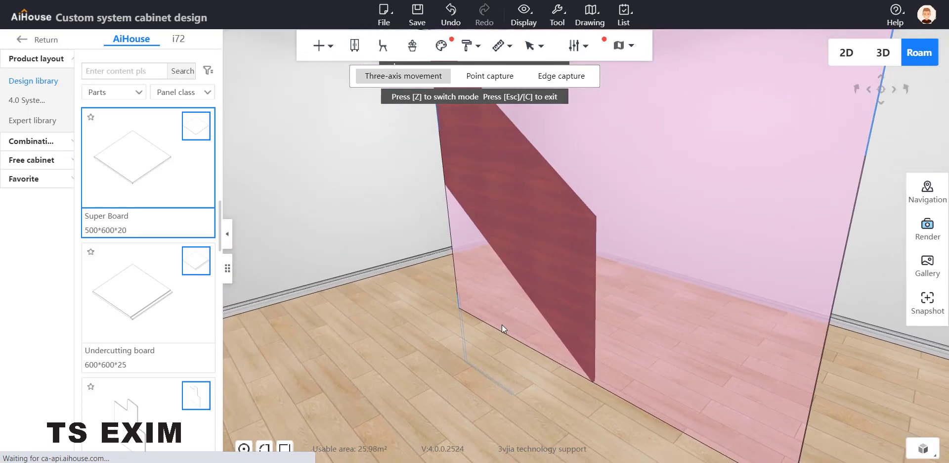
right_click(558, 214)
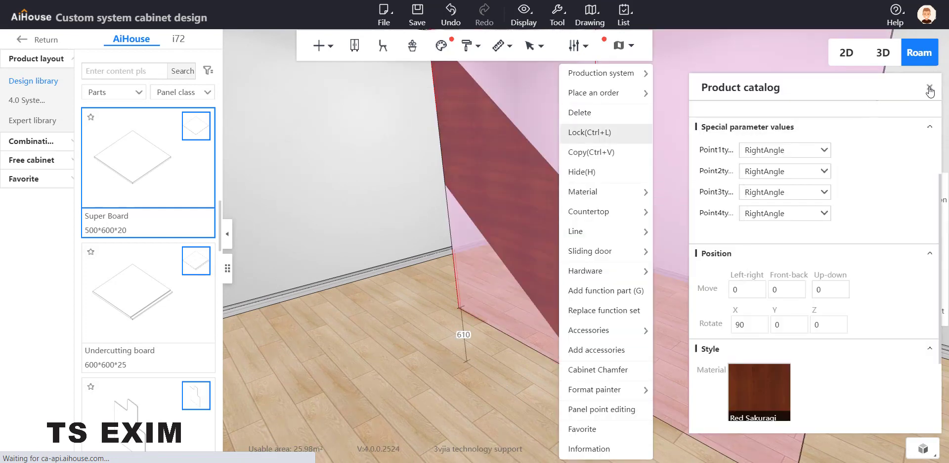
click(929, 89)
right_click(565, 194)
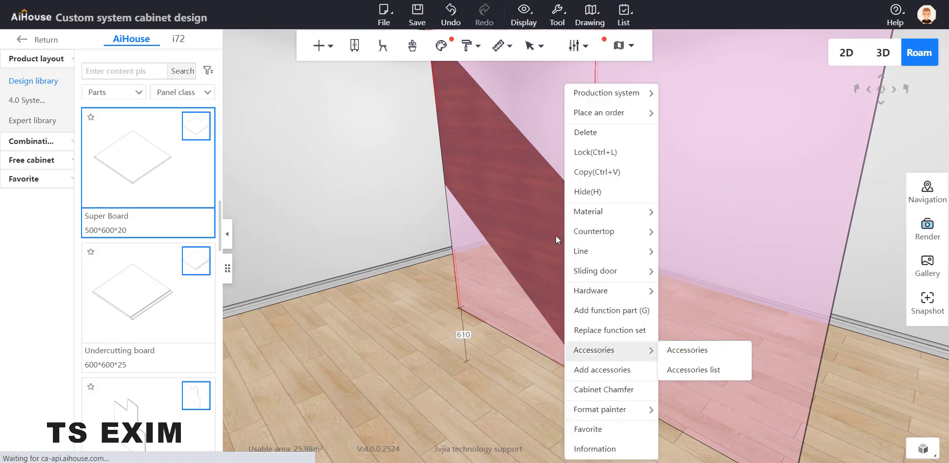
Step: Change the Super Board's material to Clear glass from the Glass material folder of the Universal material library
click(520, 189)
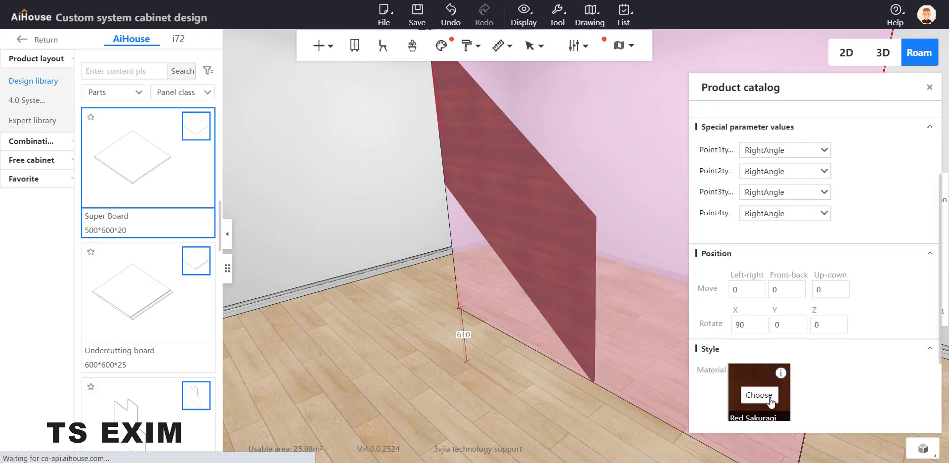
click(757, 394)
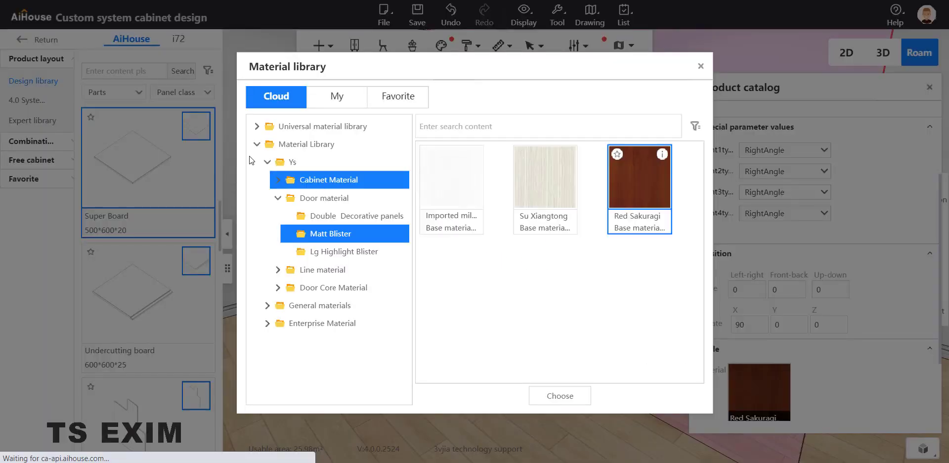
click(295, 130)
click(312, 270)
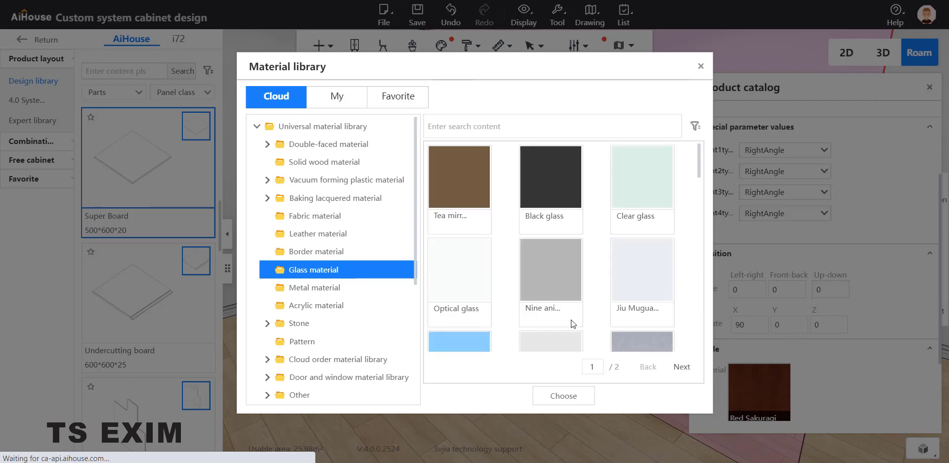
click(554, 396)
click(930, 88)
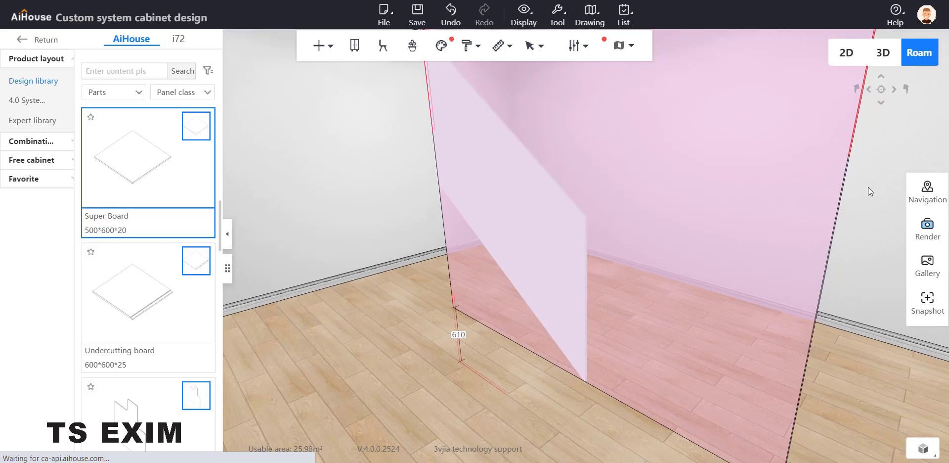
drag(868, 187, 733, 247)
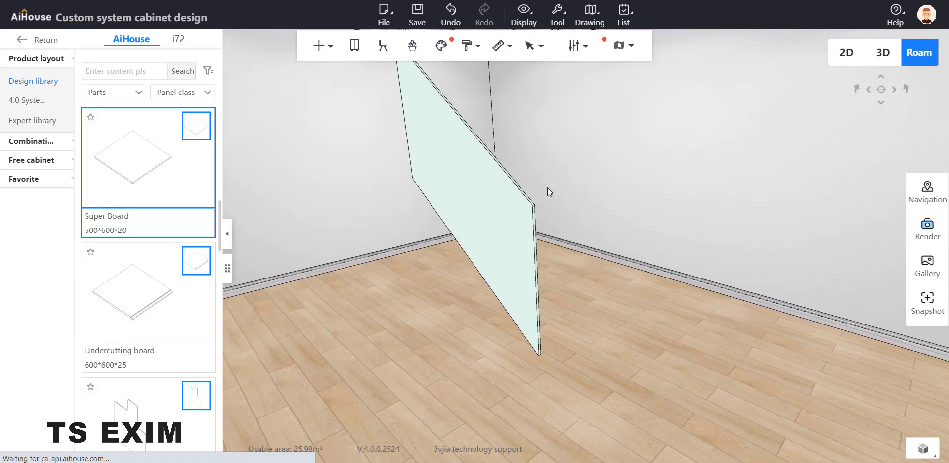